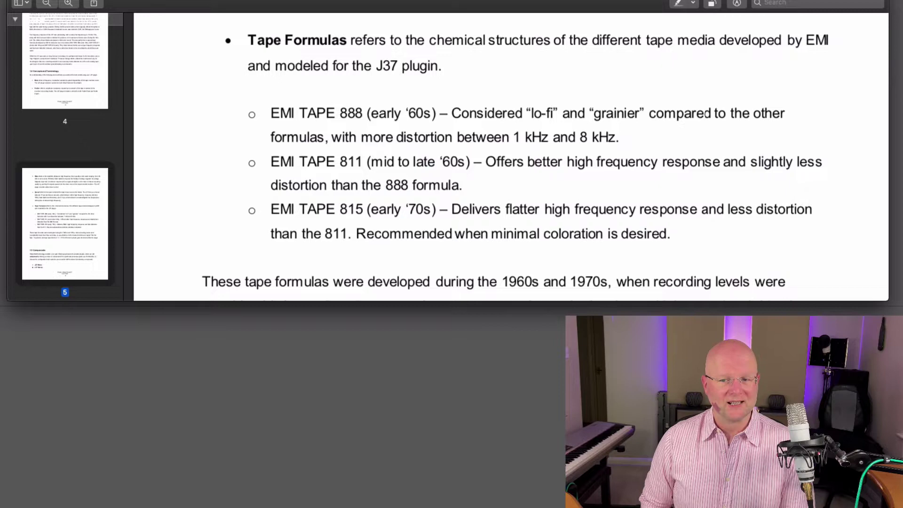
Step: Switch from the J37 manual in Preview back to Logic Pro's EQ Curve Analyzer
key(super+Tab)
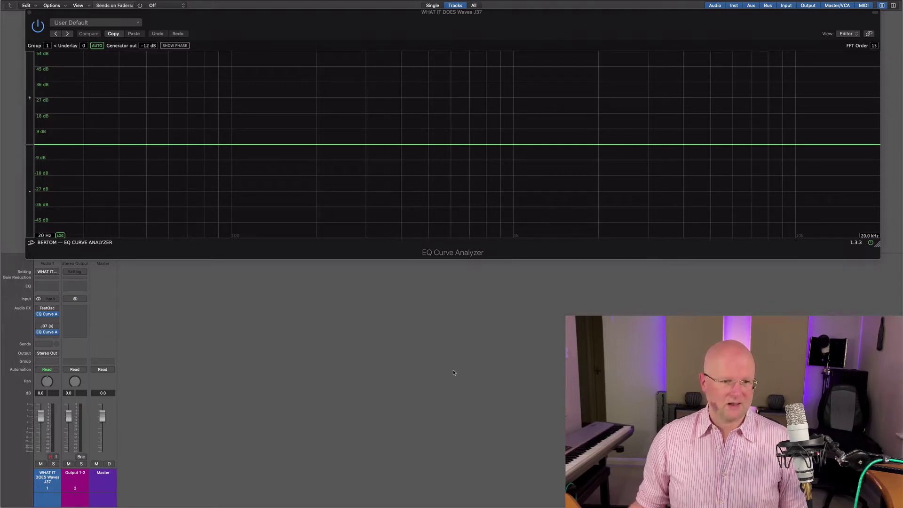
Step: Open the Waves J37 plugin window from its insert slot on the channel strip
mouse_move(47, 327)
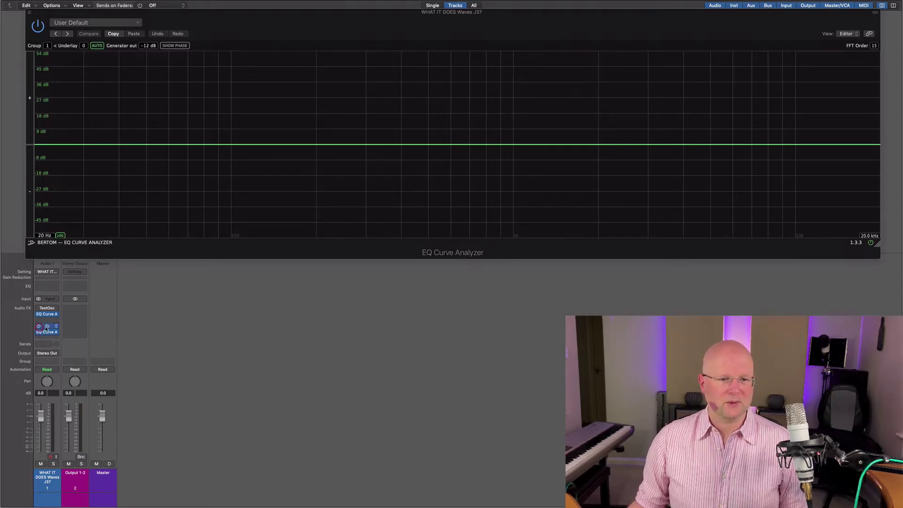
click(47, 327)
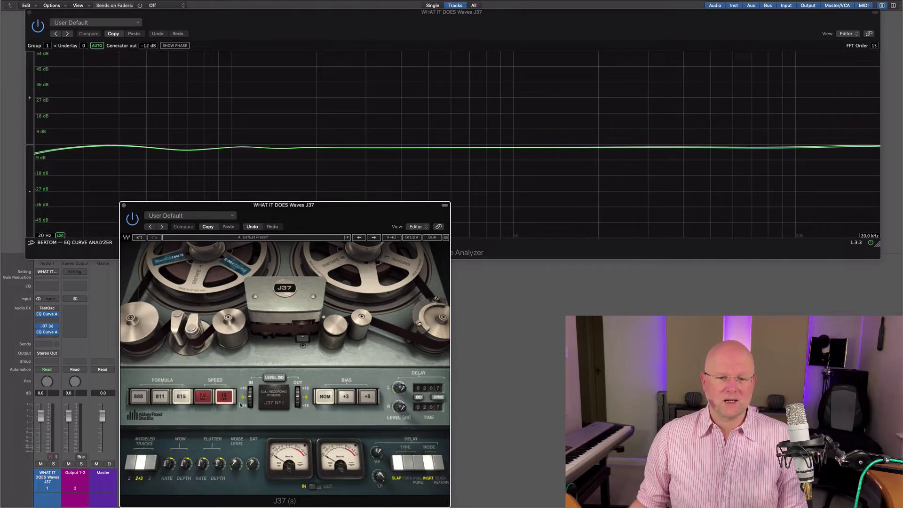
Step: Try 7.5 and 15 ips with formulas 811 and 815, settling on 811 at 7.5 ips
click(203, 400)
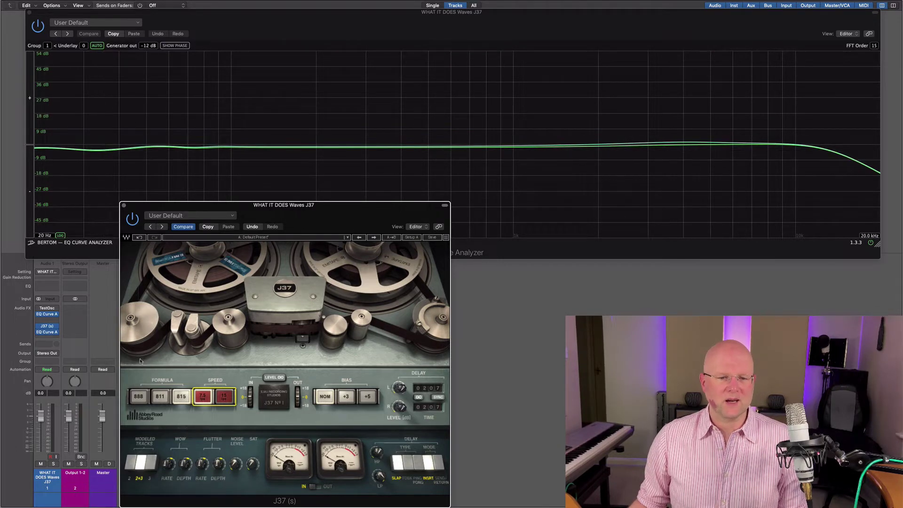
click(224, 398)
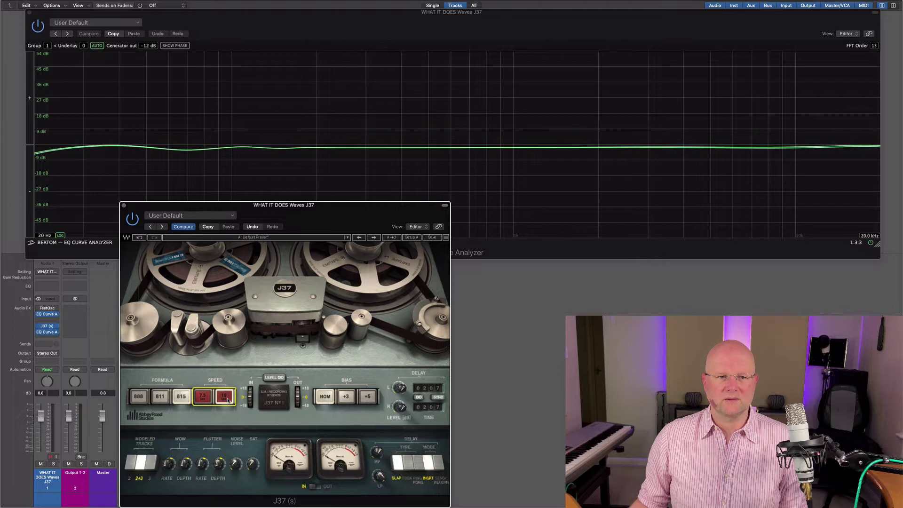
click(160, 398)
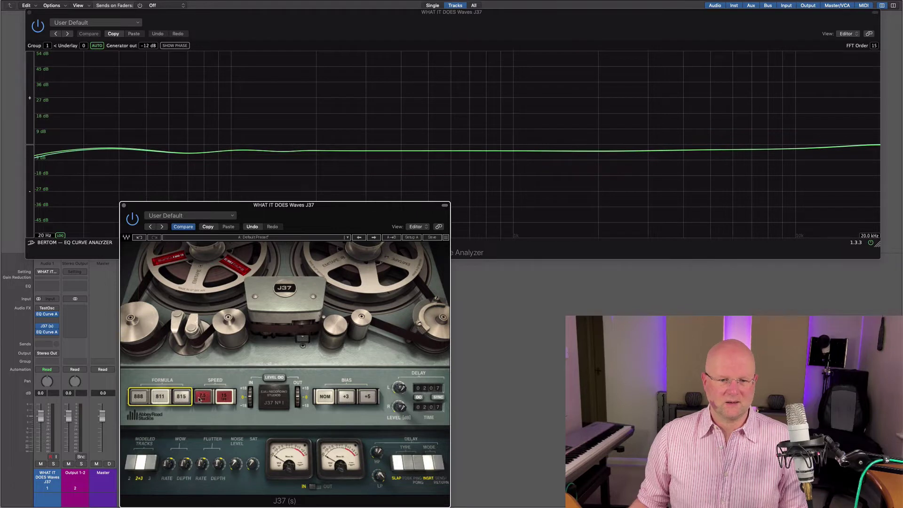
click(184, 398)
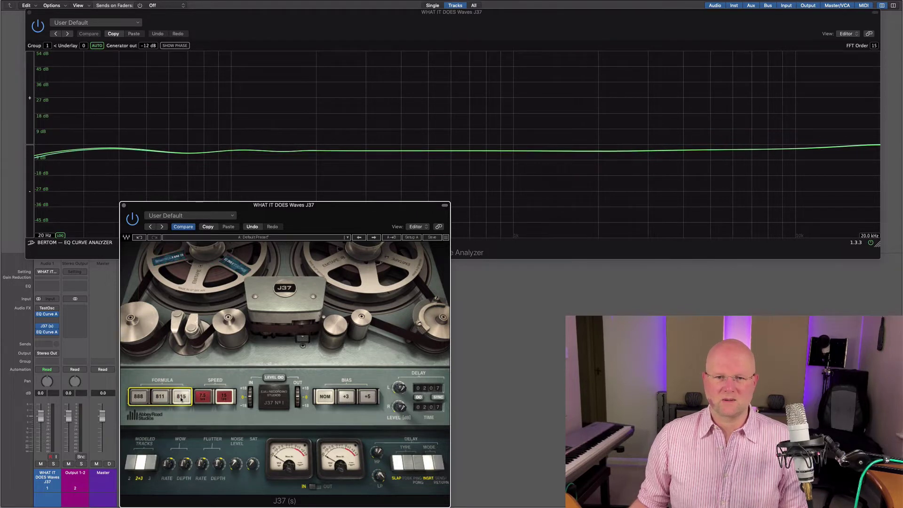
click(162, 399)
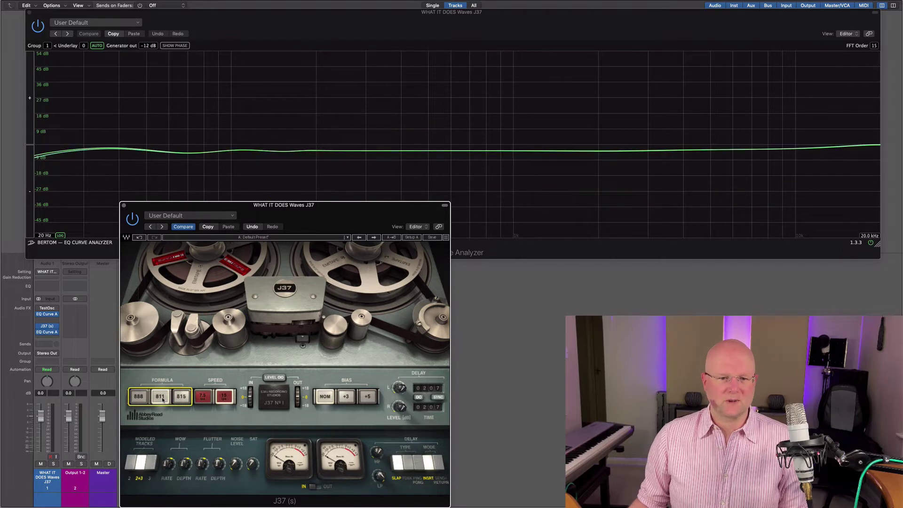
click(203, 398)
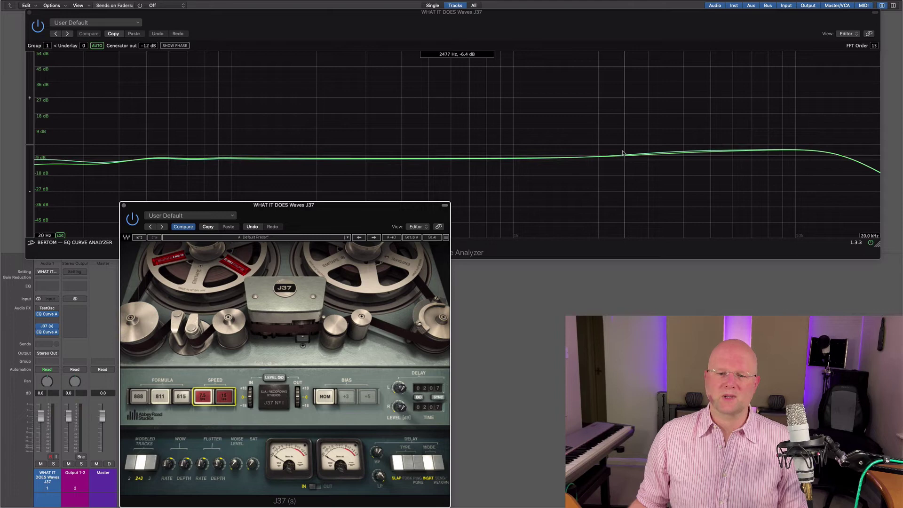
Step: Cycle J37 formulas 888, 815 and 811 and speeds 7.5/15 ips, ending on 815 at 15 ips
click(225, 400)
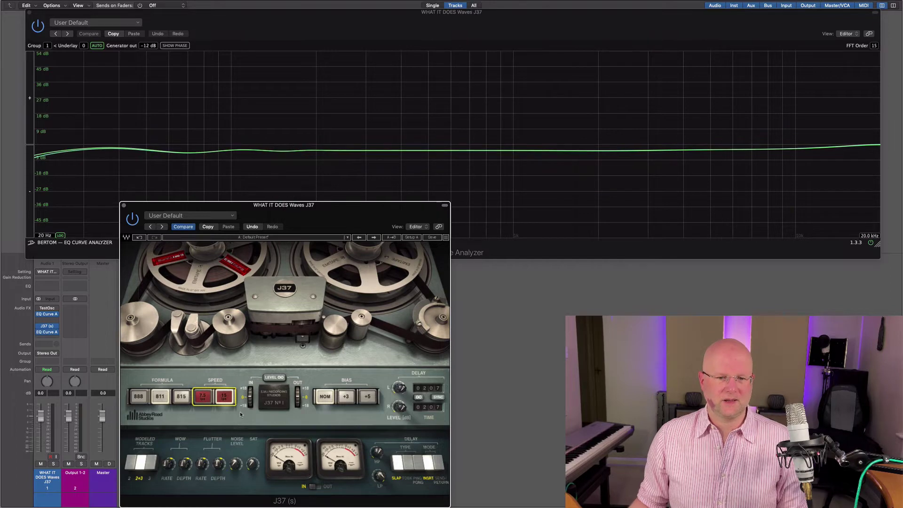
click(140, 399)
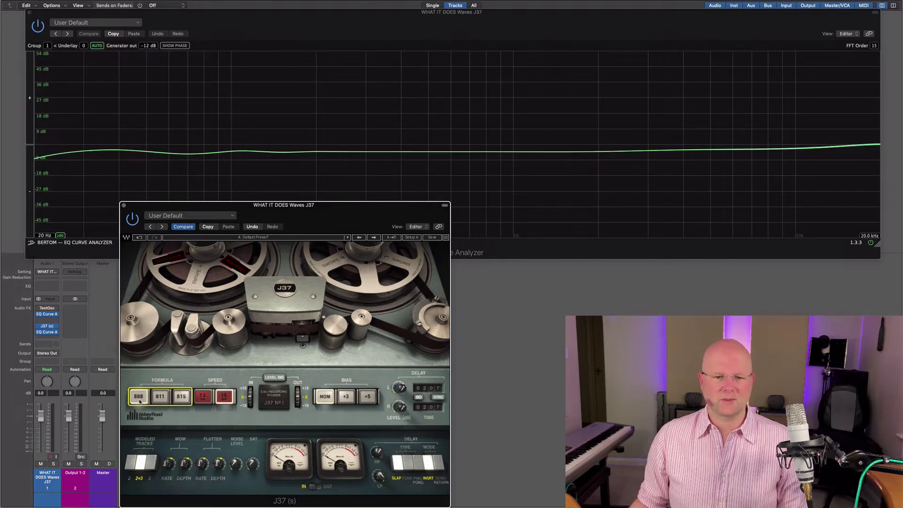
click(182, 398)
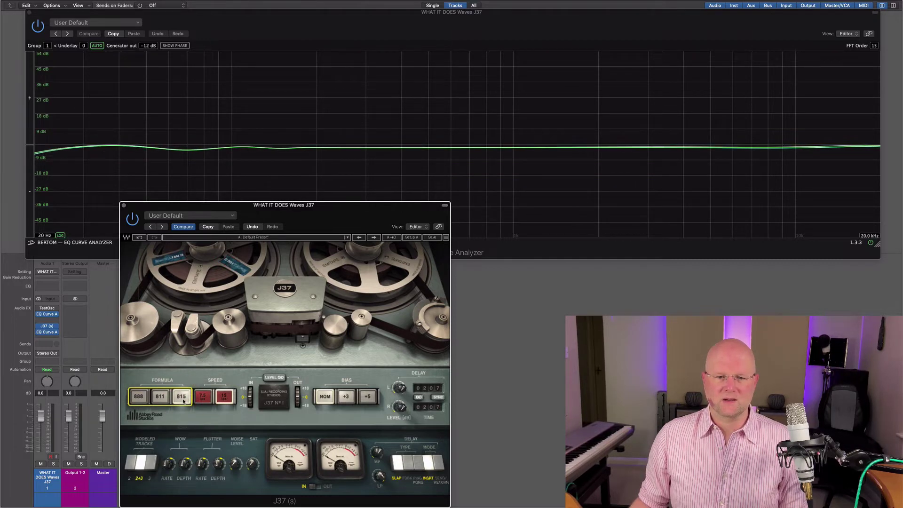
click(140, 399)
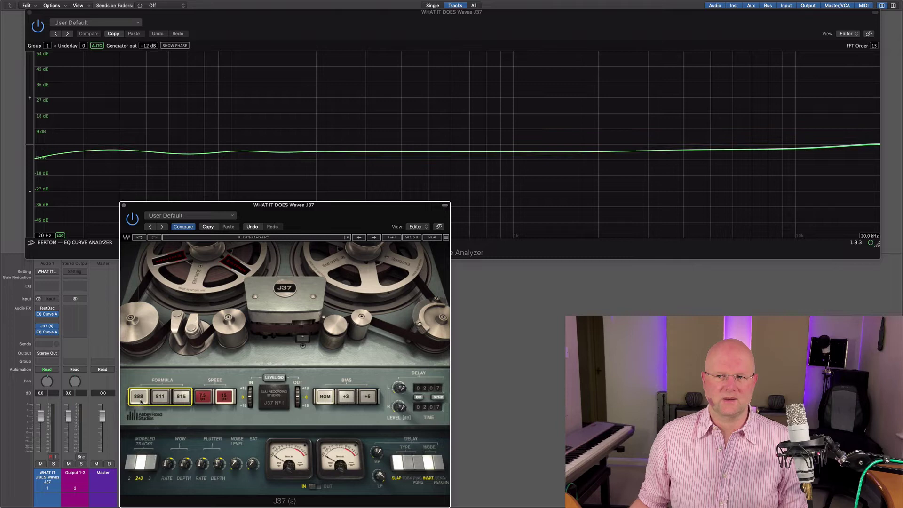
click(206, 398)
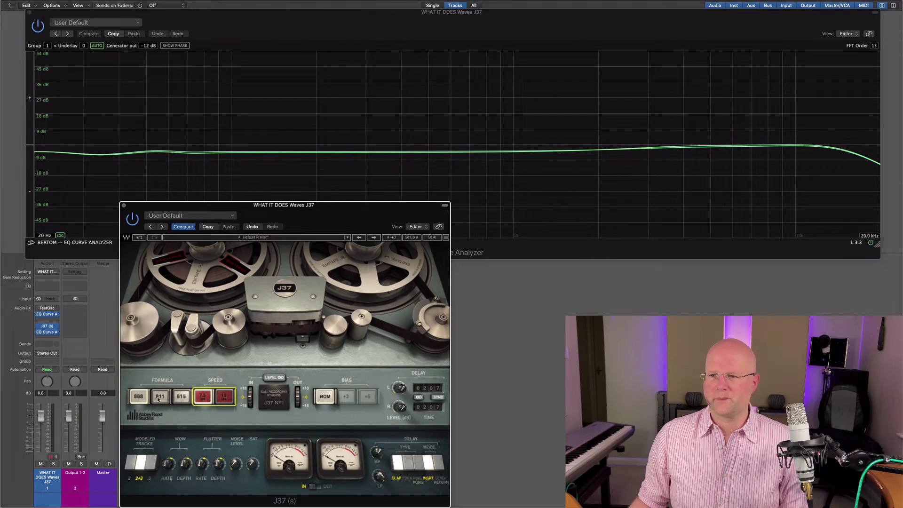
click(222, 396)
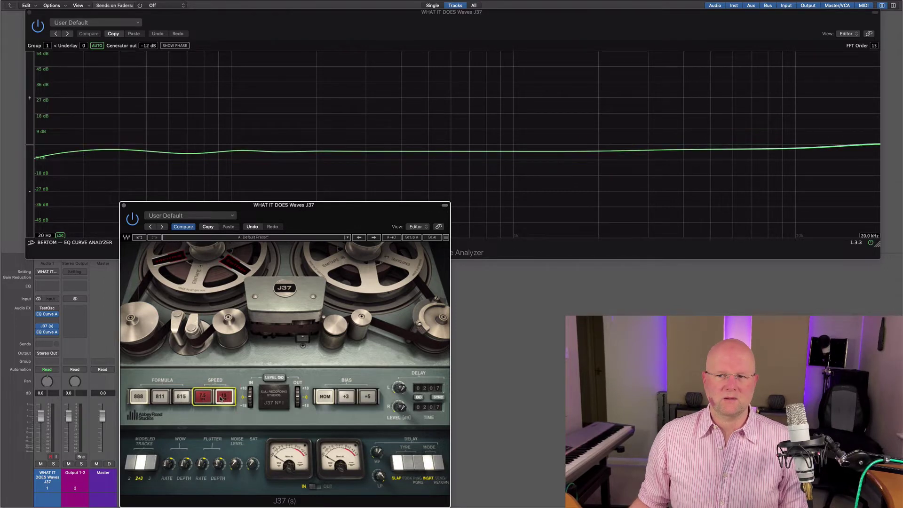
click(160, 400)
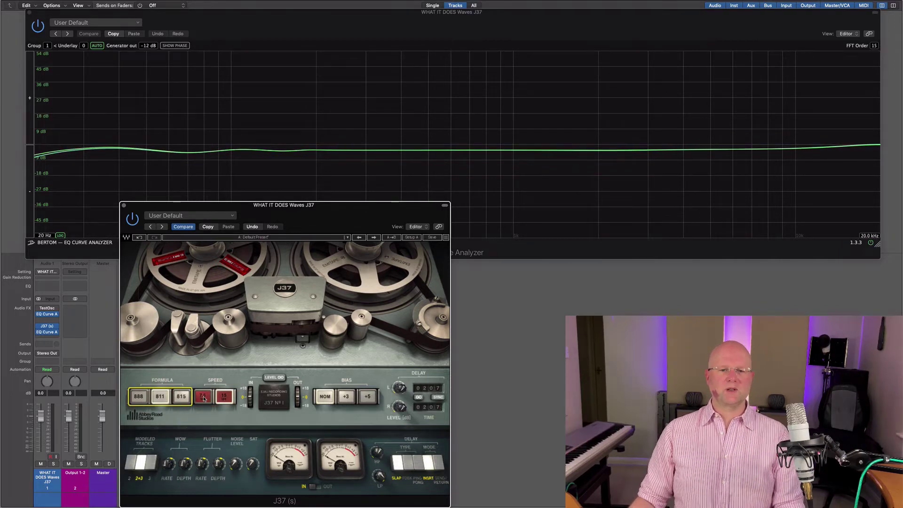
click(182, 398)
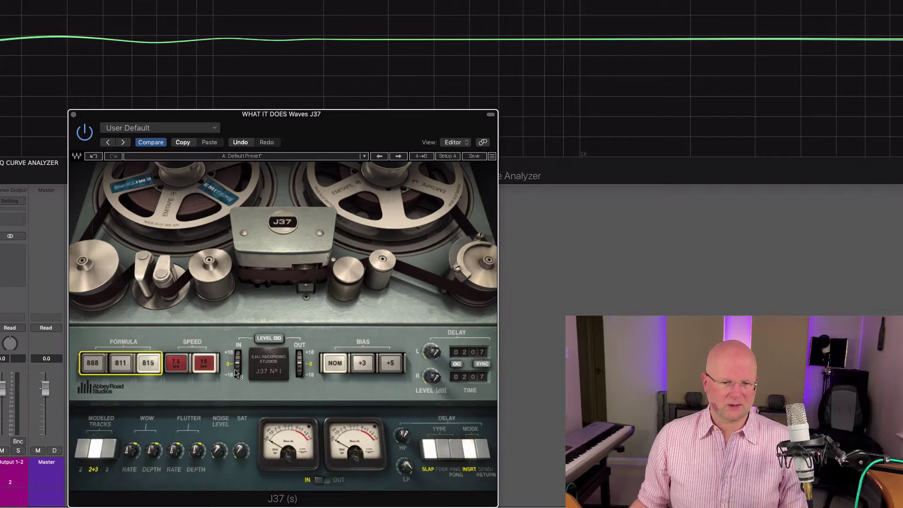
Step: Raise the J37 input level to 1.7 dB, then reset it to 0.0 dB
mouse_move(238, 373)
drag(237, 373, 250, 390)
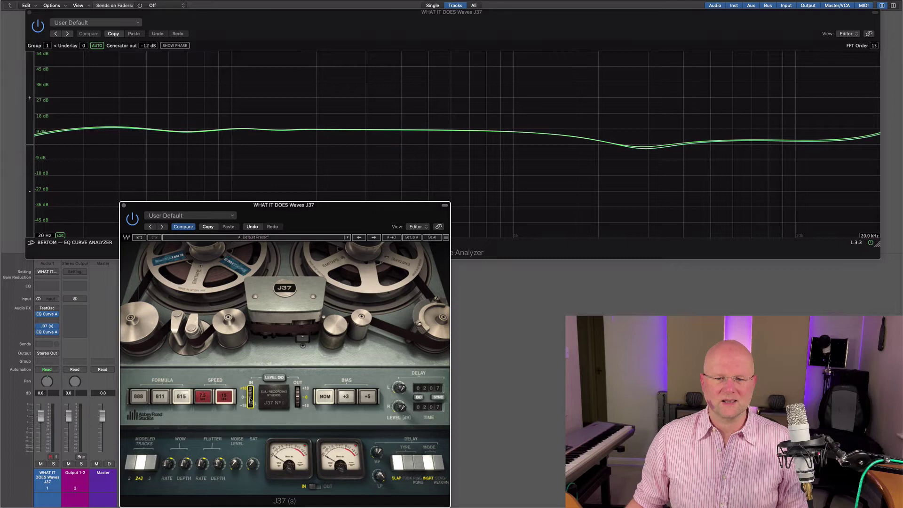
click(250, 400)
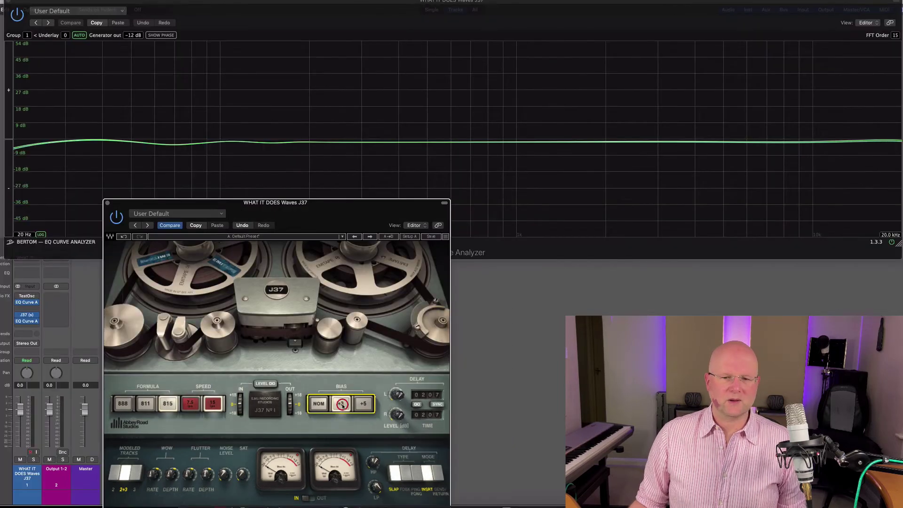
Step: Switch the J37 bias among +3, NOM and +5 repeatedly, finishing on NOM
click(370, 384)
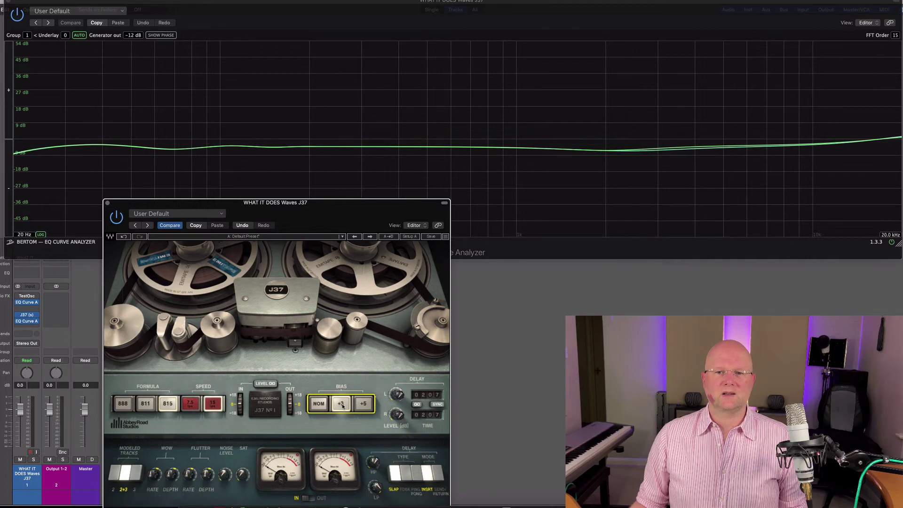
click(319, 405)
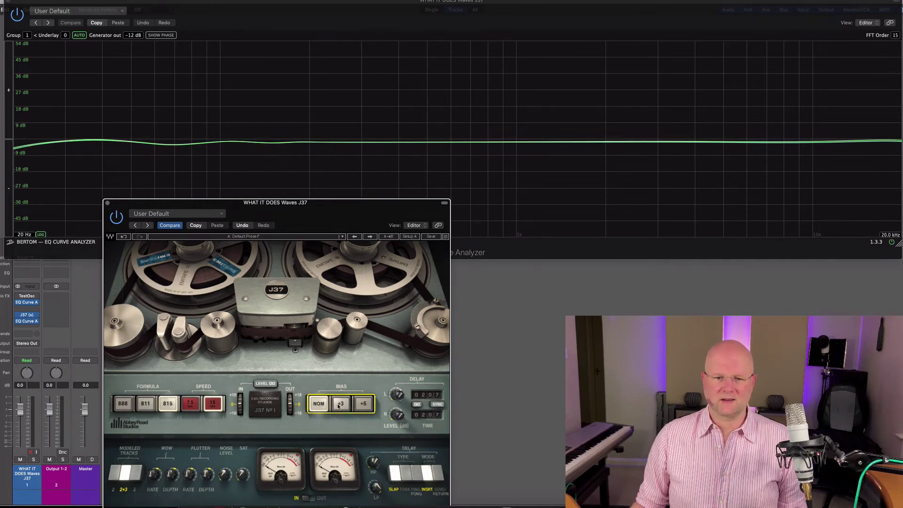
click(340, 404)
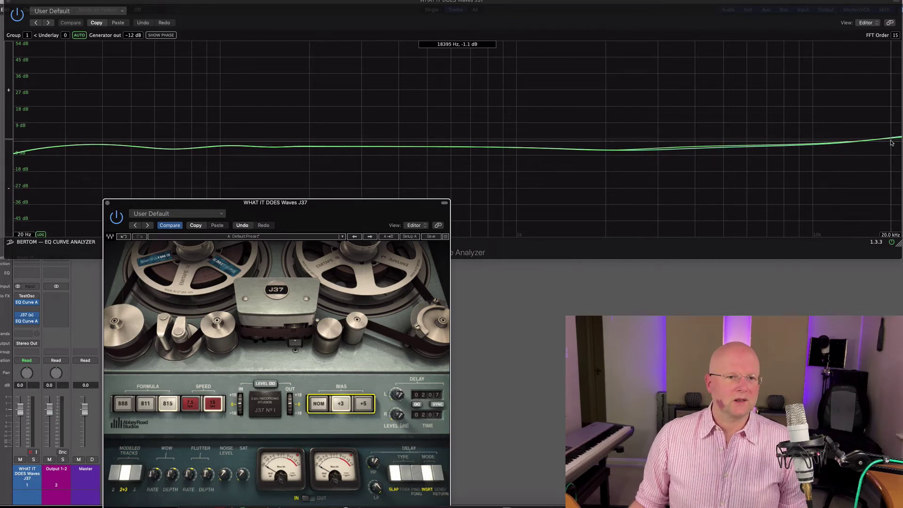
click(367, 407)
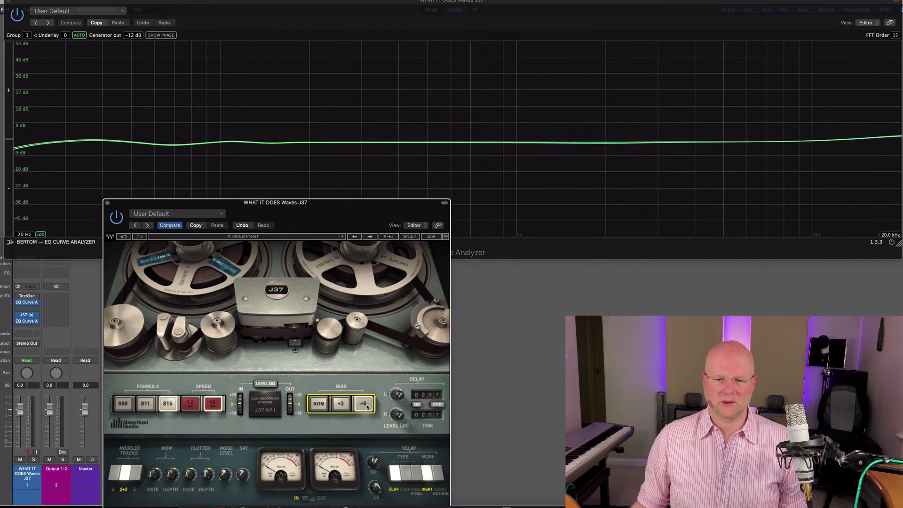
click(316, 404)
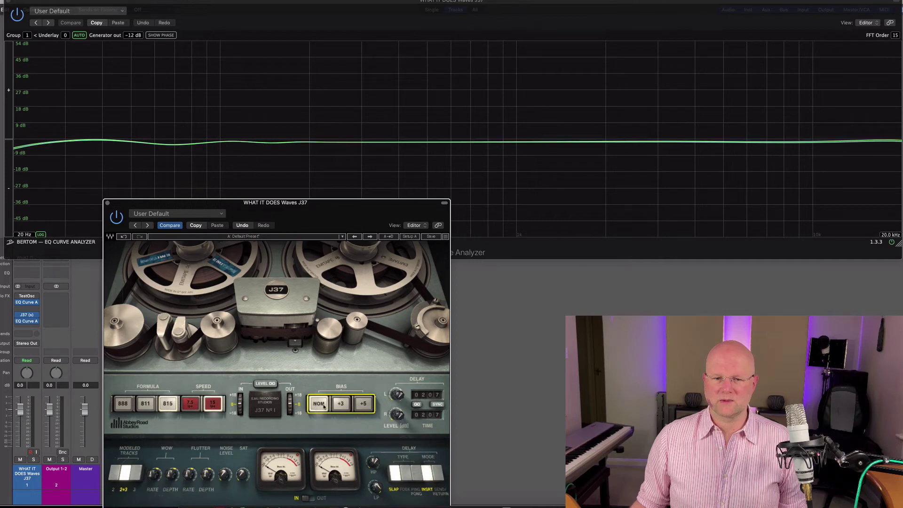
click(365, 405)
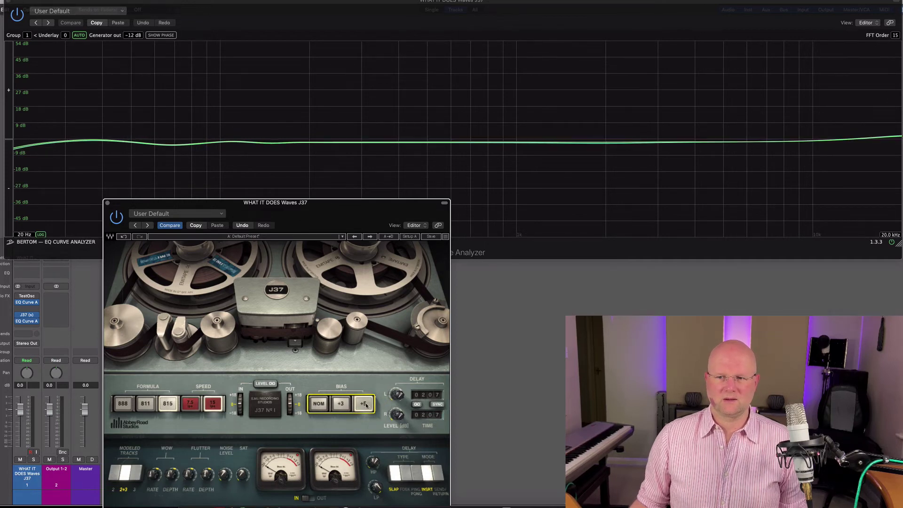
click(341, 405)
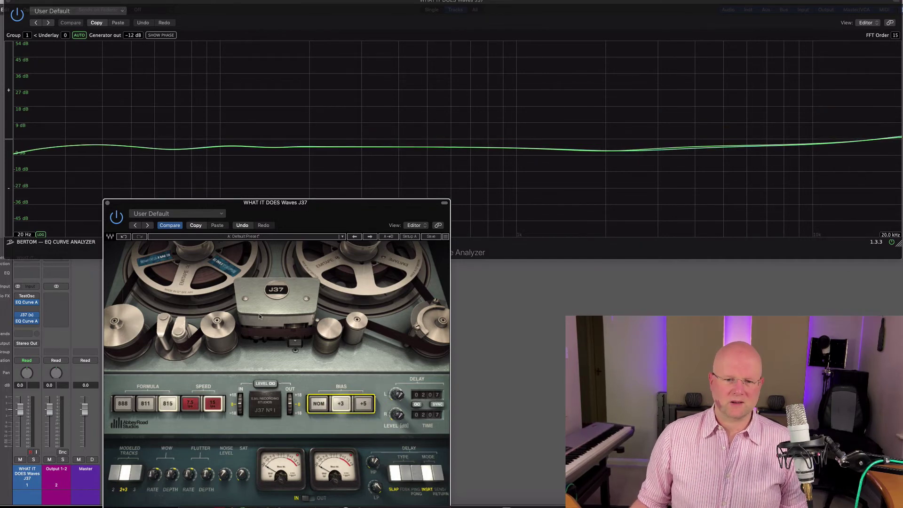
click(318, 403)
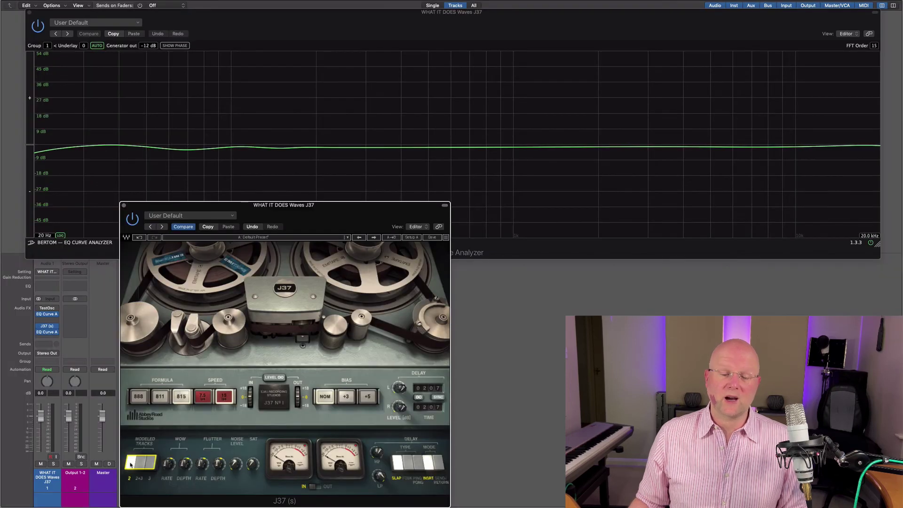
Step: Cycle the J37 modeled tracks through 3, 2+3, 2 and 3, ending on 2+3
click(151, 465)
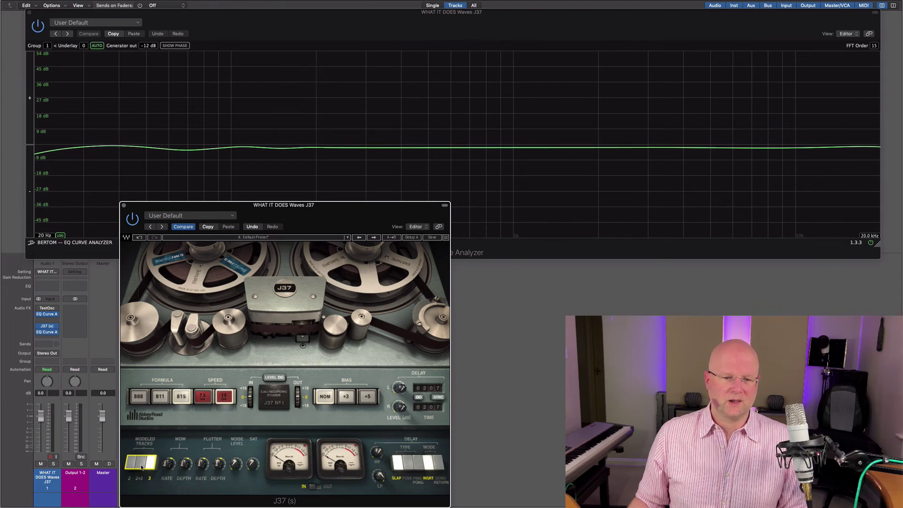
click(141, 465)
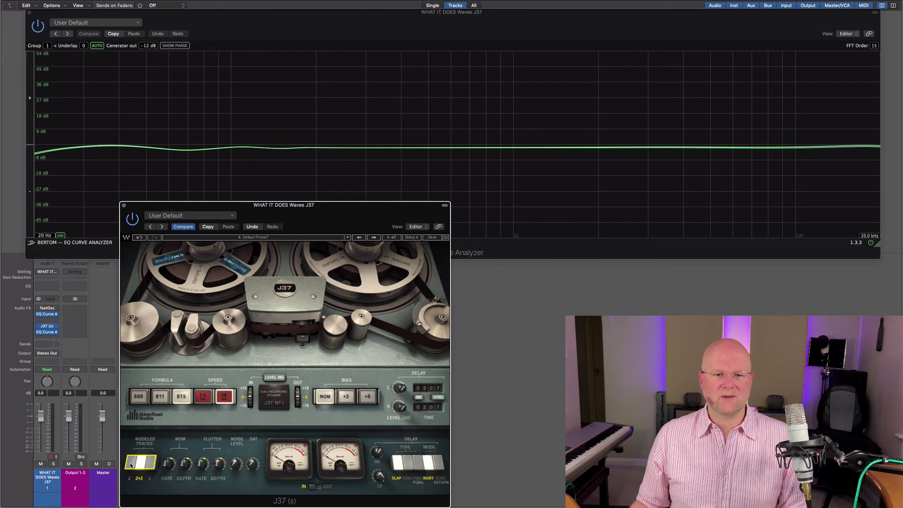
click(131, 465)
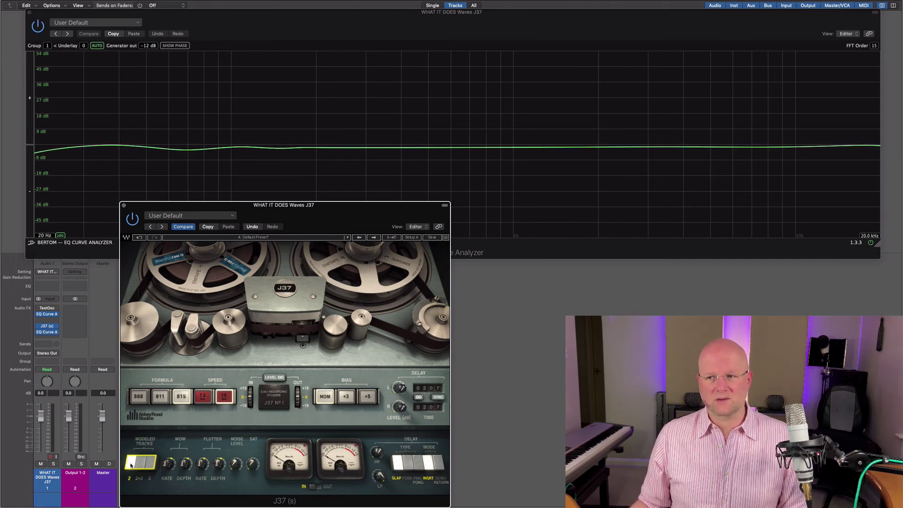
click(150, 464)
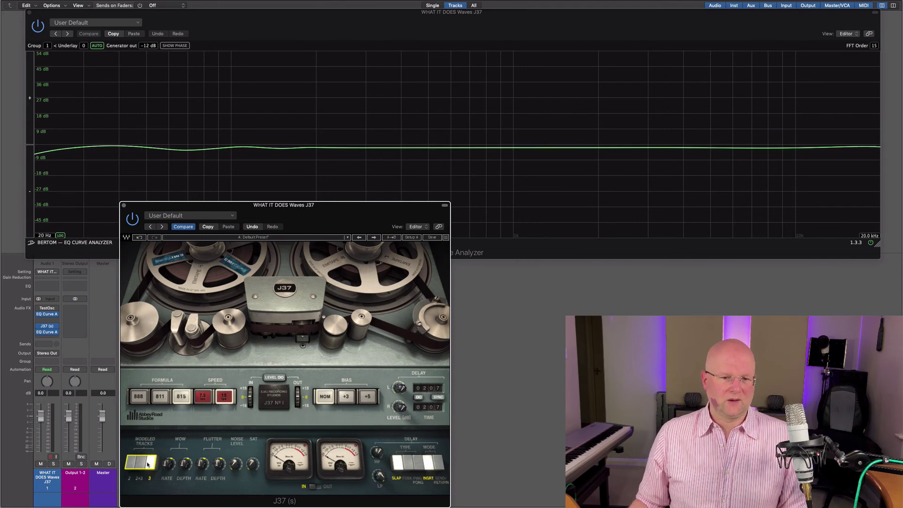
click(141, 465)
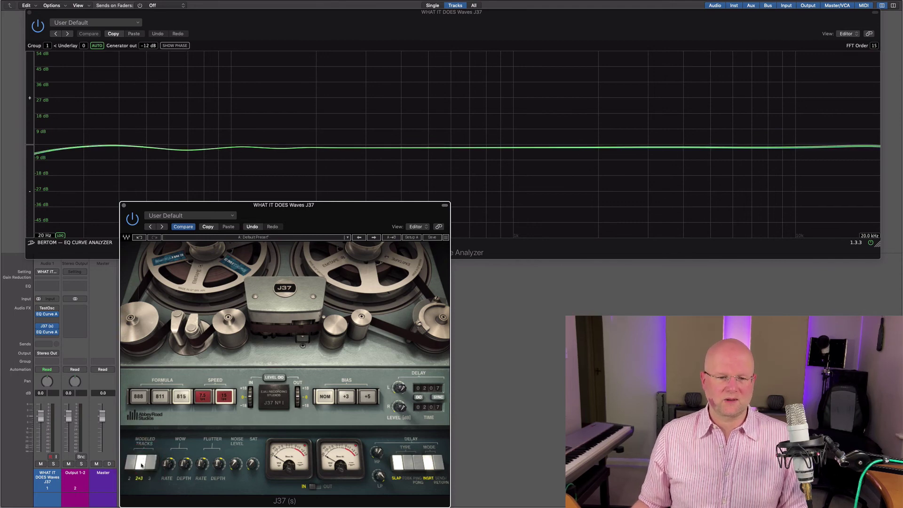